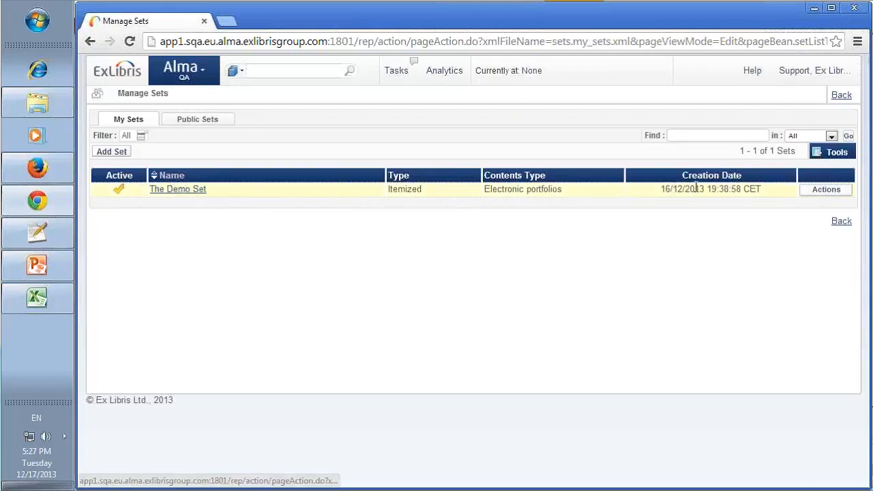
Open the members of The Demo Set and check the group settings of the portfolio "Assessing the nature of psychological contracts", leaving it unedited
click(827, 189)
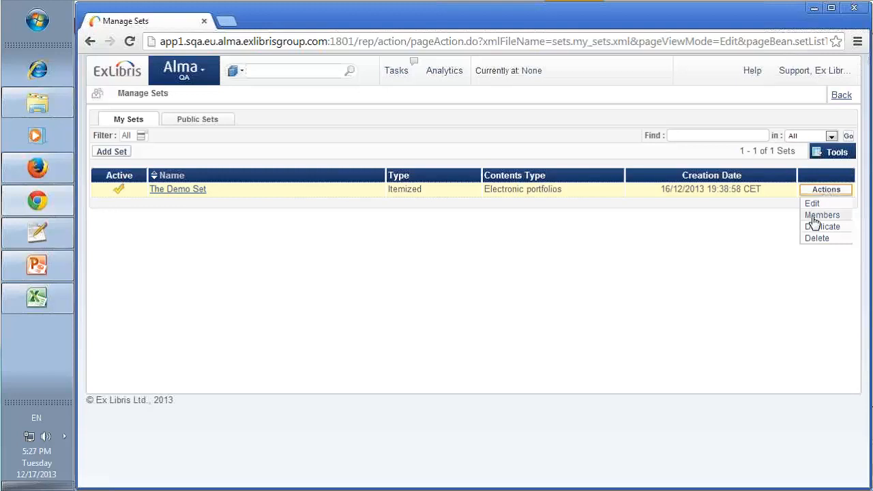
click(815, 215)
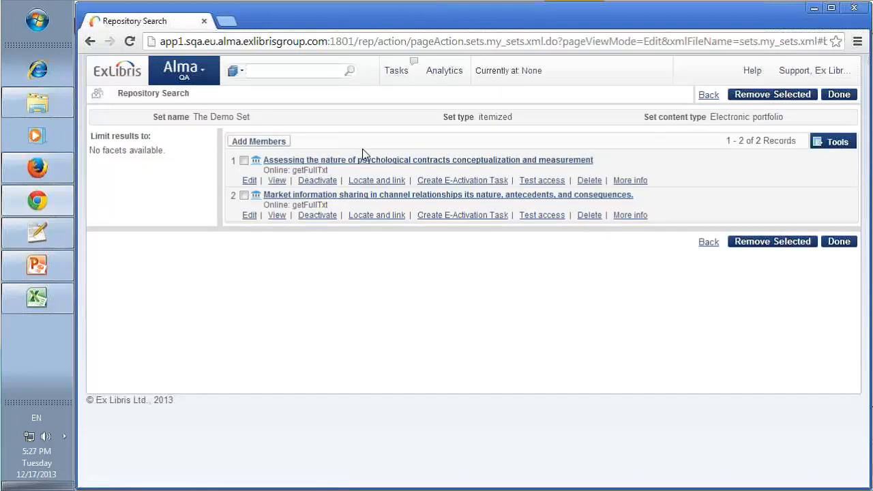
click(249, 181)
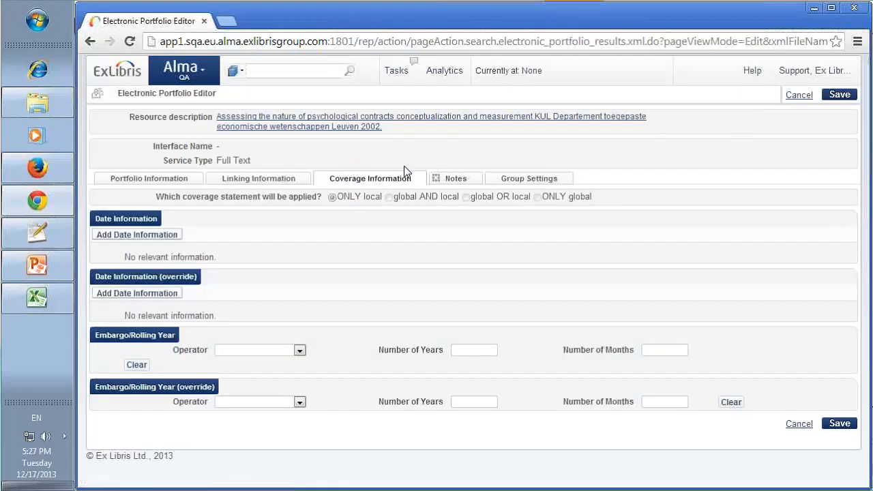
click(520, 179)
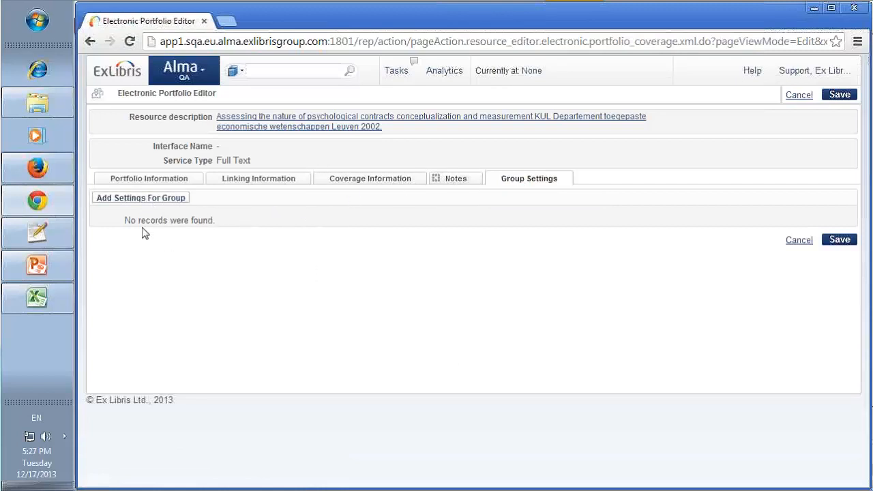
mouse_move(124, 219)
mouse_down()
mouse_move(219, 219)
mouse_move(126, 225)
mouse_up()
click(209, 221)
click(127, 224)
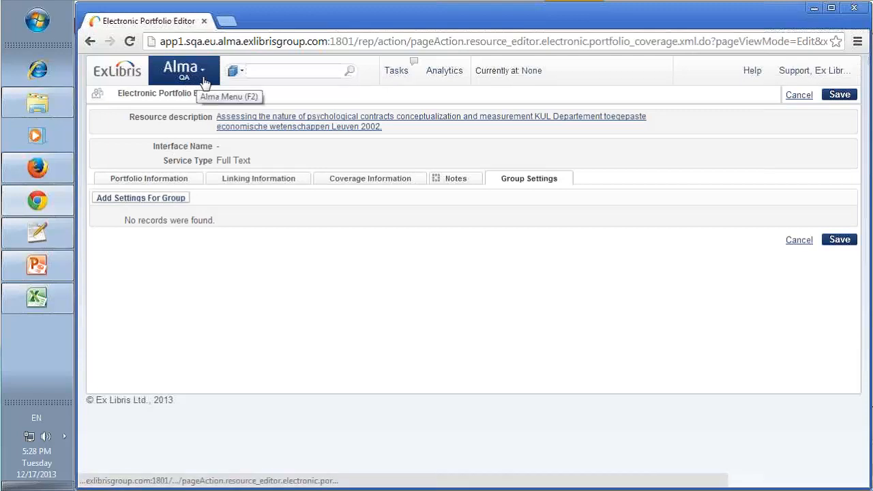
click(798, 101)
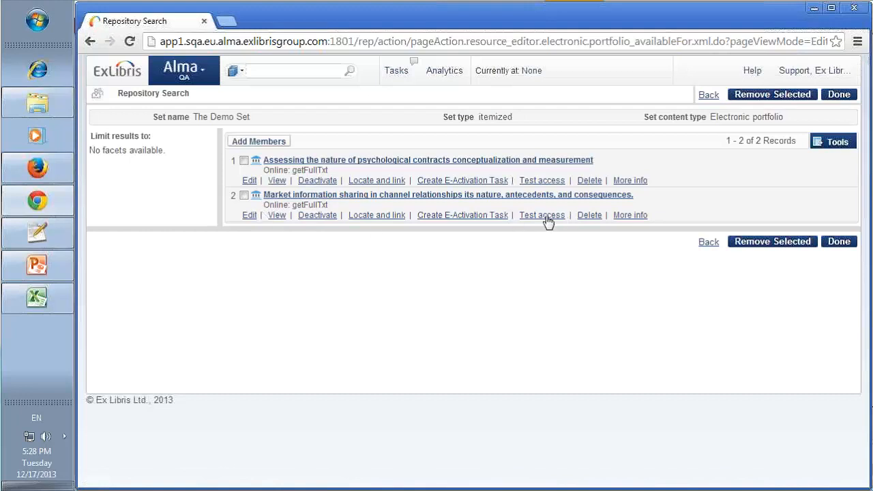
Check the group settings of the set's second portfolio, "Market information sharing in channel relationships"
click(249, 216)
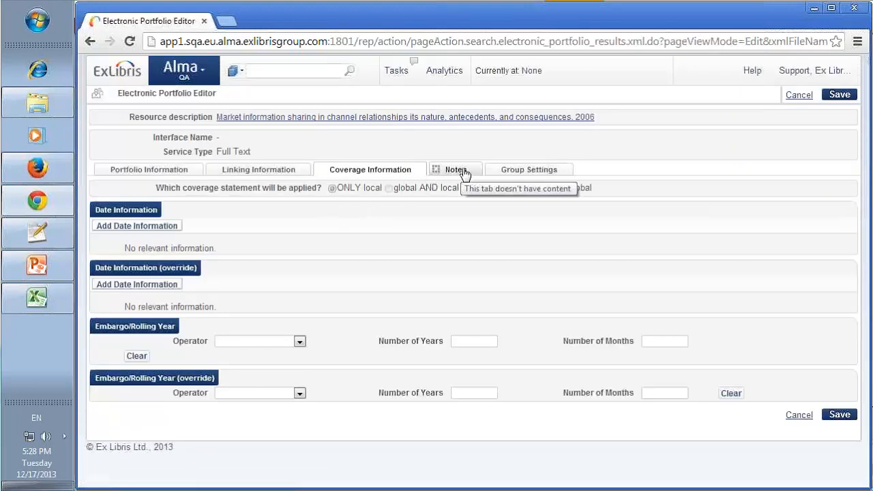
click(521, 173)
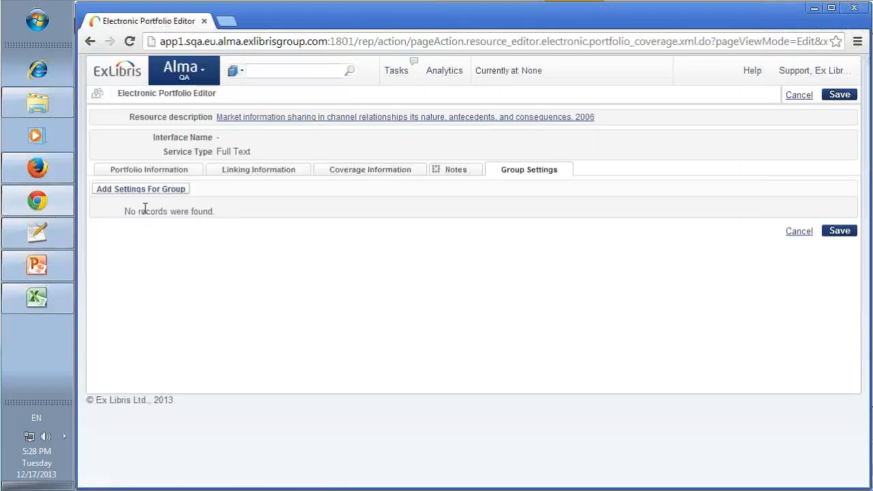
Create a "Change electronic portfolio information" job that runs on The Demo Set
click(209, 75)
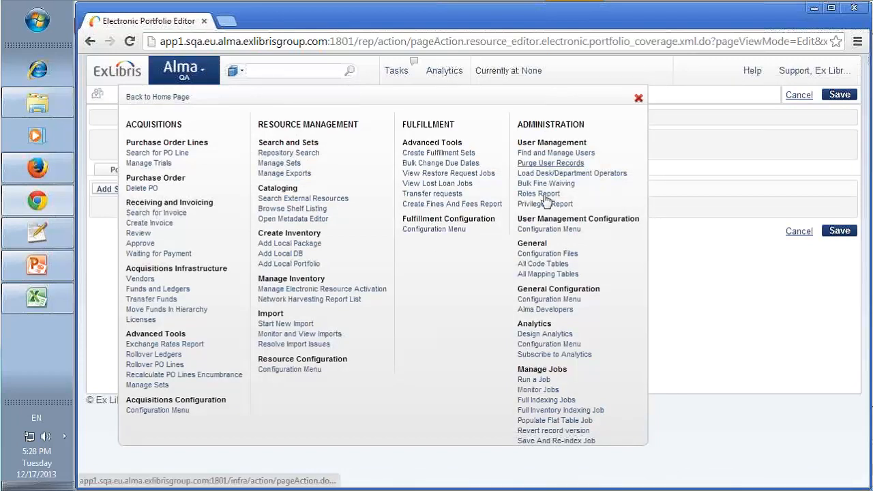
click(536, 380)
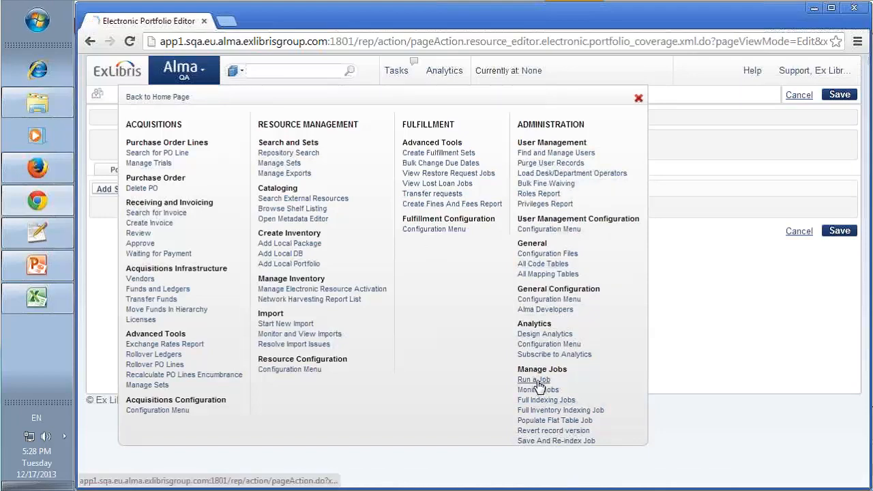
scroll(401, 256, down, 1)
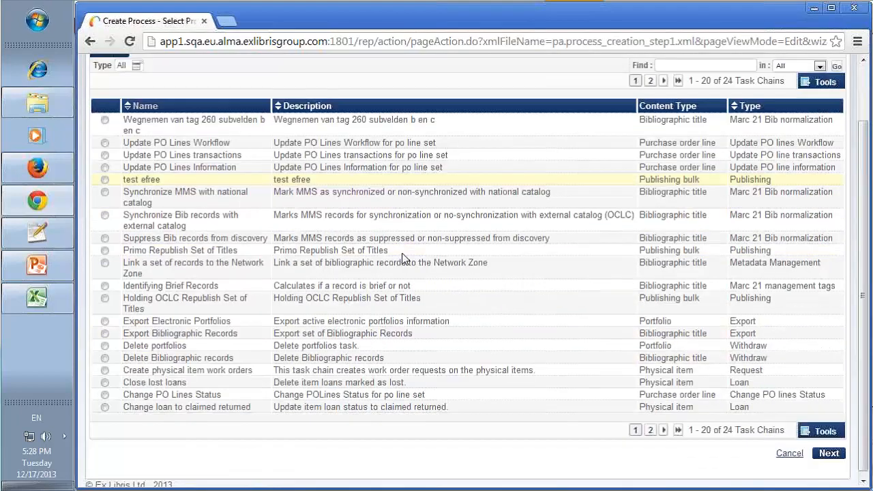
click(650, 430)
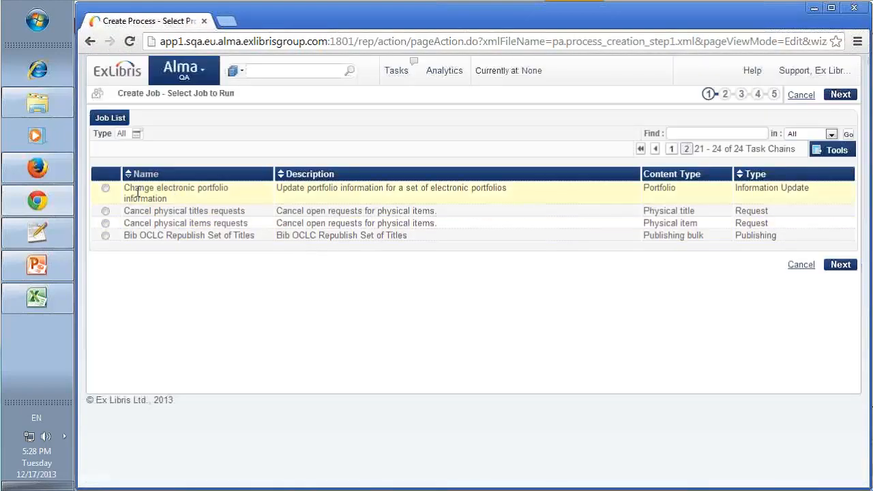
click(106, 188)
click(840, 266)
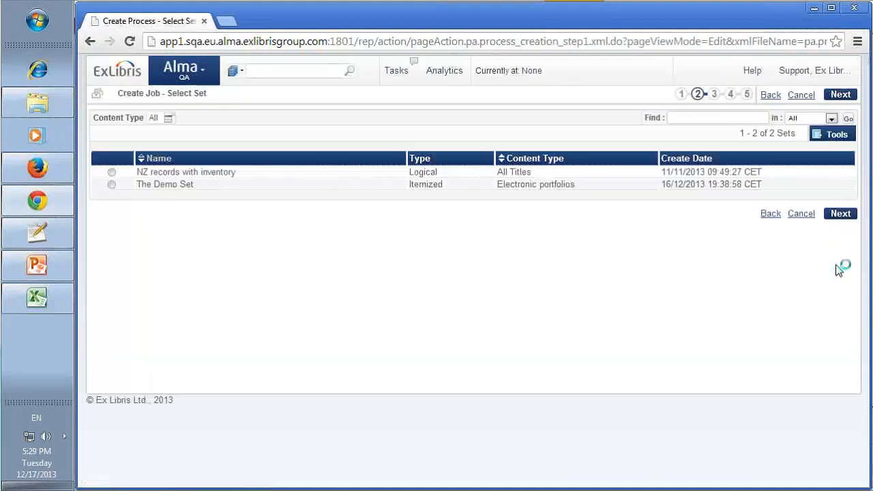
click(111, 185)
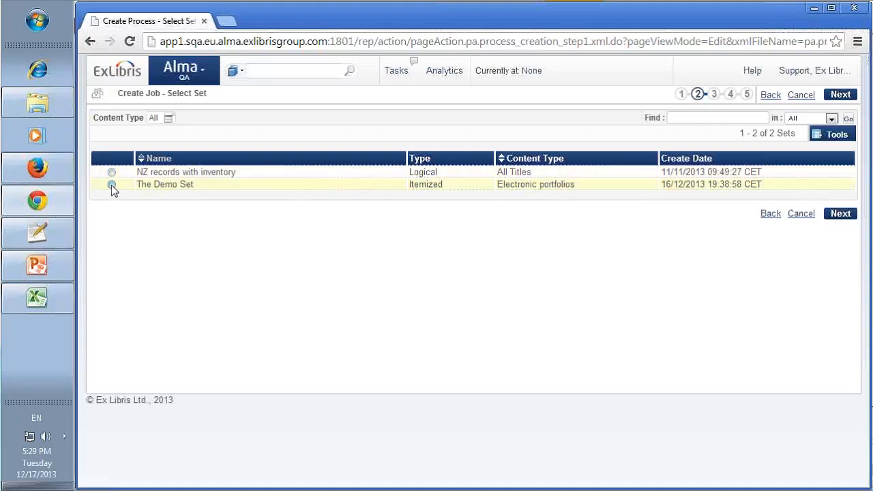
click(842, 214)
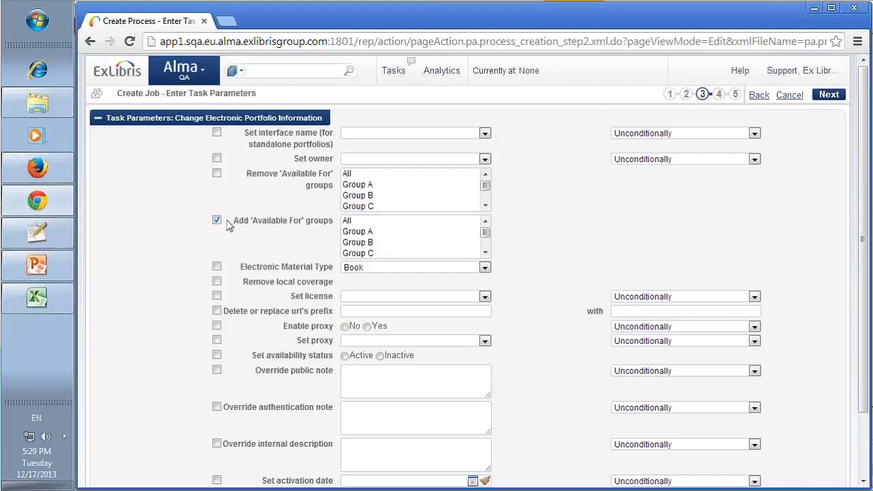
Enable adding 'Available For' groups in the task parameters, choose Group A, Group B and Group D, and accept the parameters
click(368, 233)
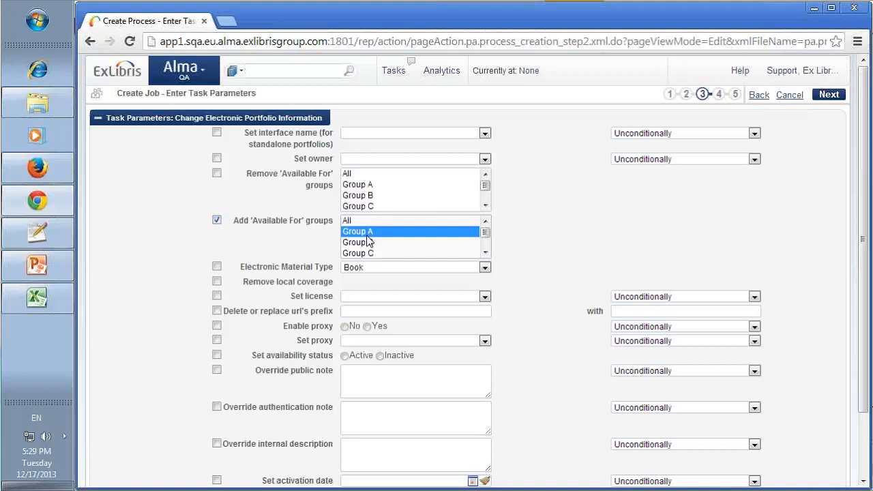
ctrl+click(369, 243)
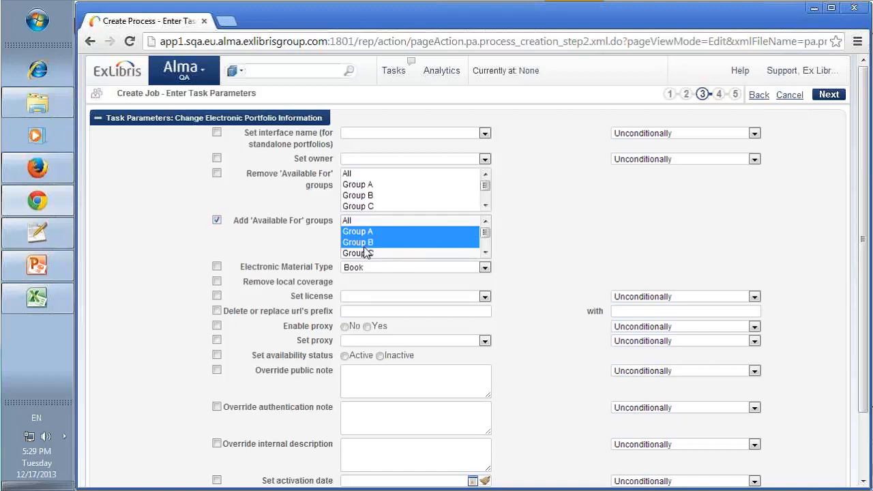
click(485, 252)
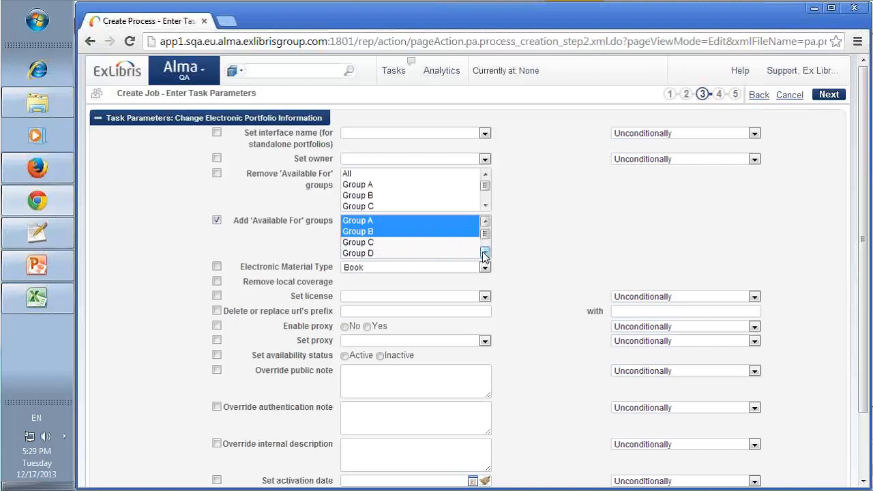
ctrl+click(374, 253)
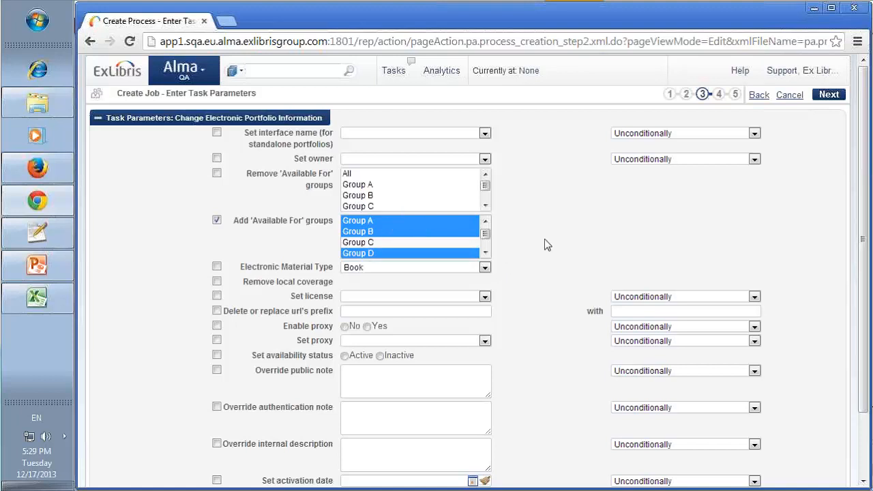
scroll(544, 239, down, 1)
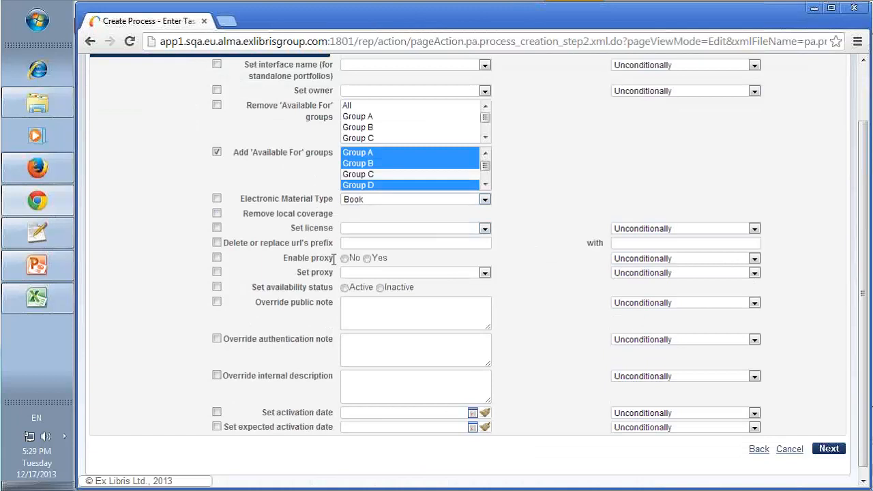
scroll(594, 341, down, 1)
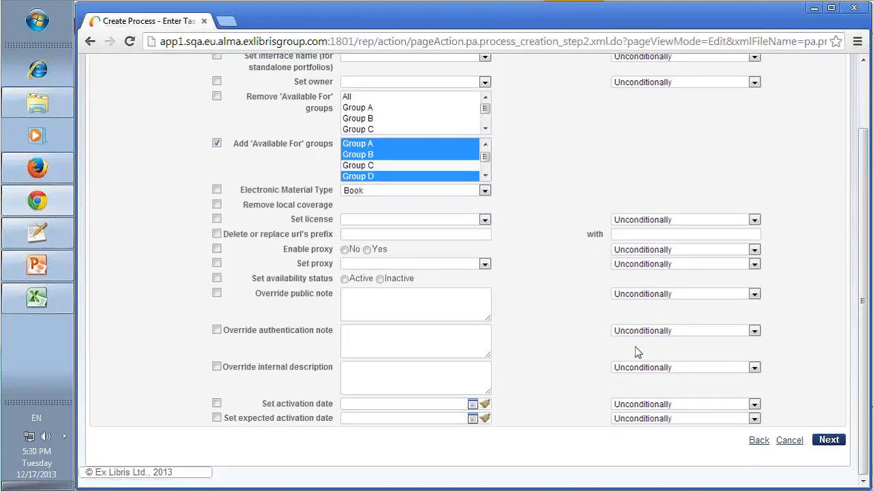
click(830, 440)
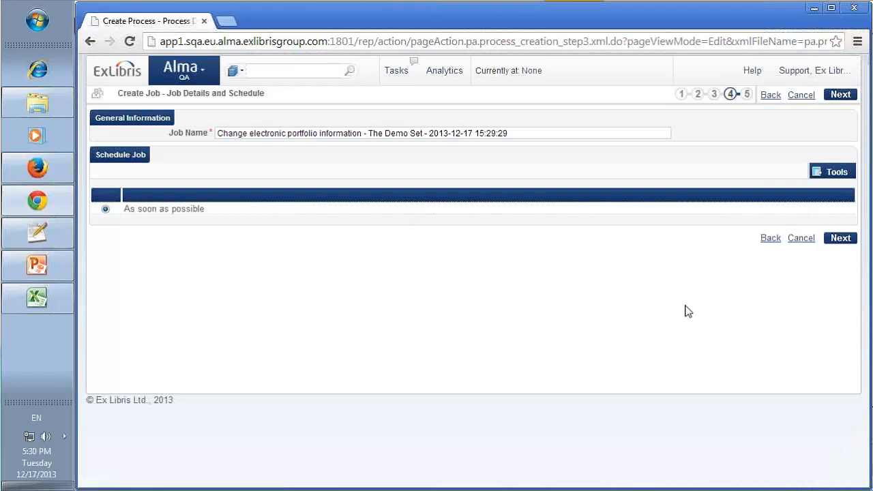
Submit the job with the "As soon as possible" schedule and refresh the list of running jobs
click(838, 240)
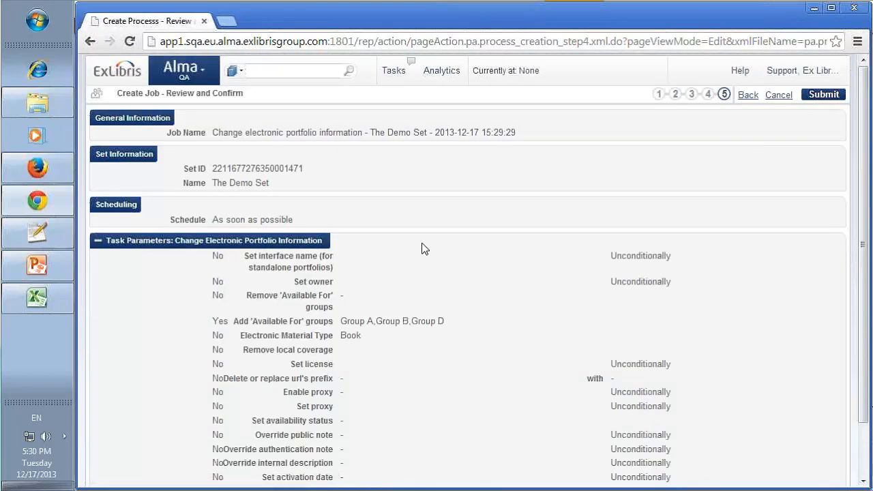
scroll(435, 259, down, 2)
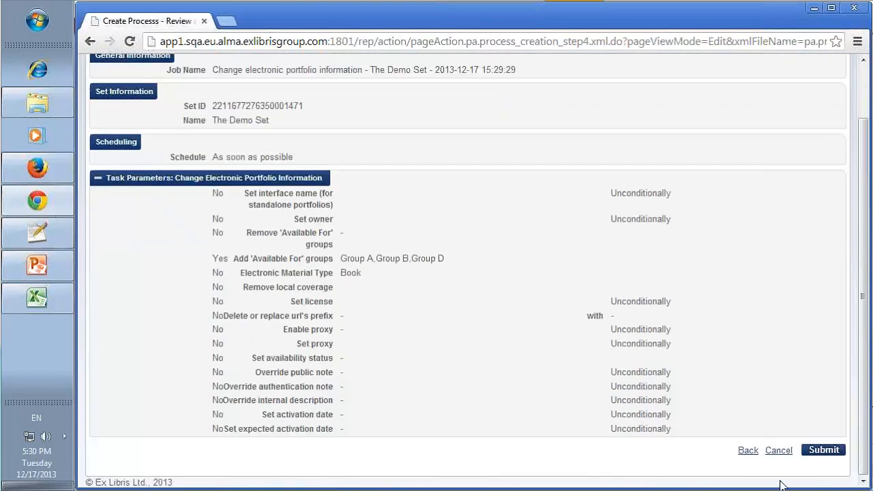
click(825, 445)
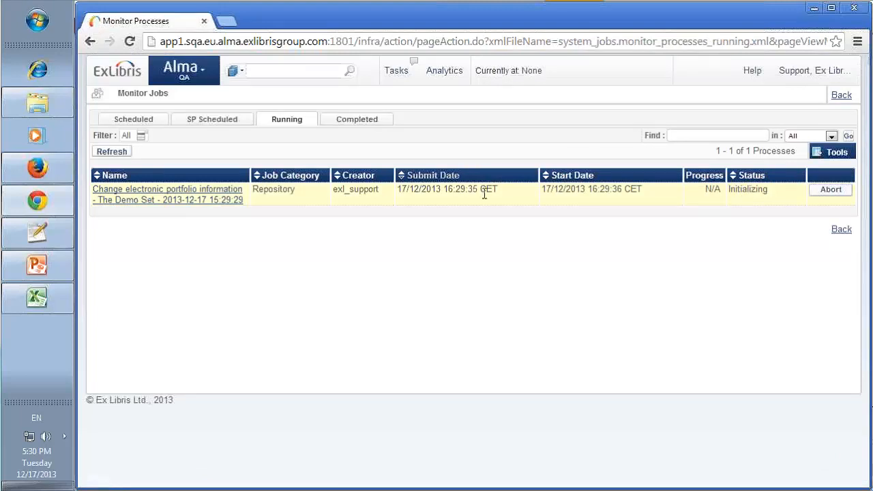
click(112, 153)
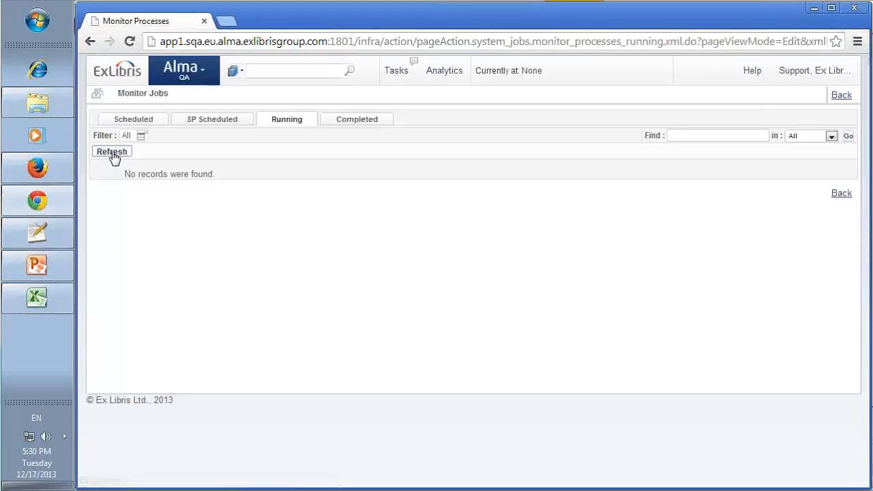
click(112, 152)
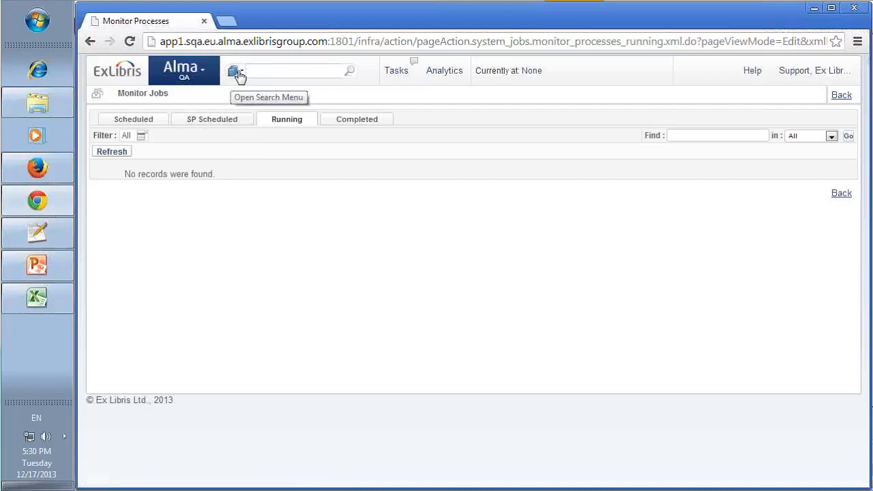
Reopen the members of The Demo Set and review the groups listed in the first portfolio's group settings
click(208, 71)
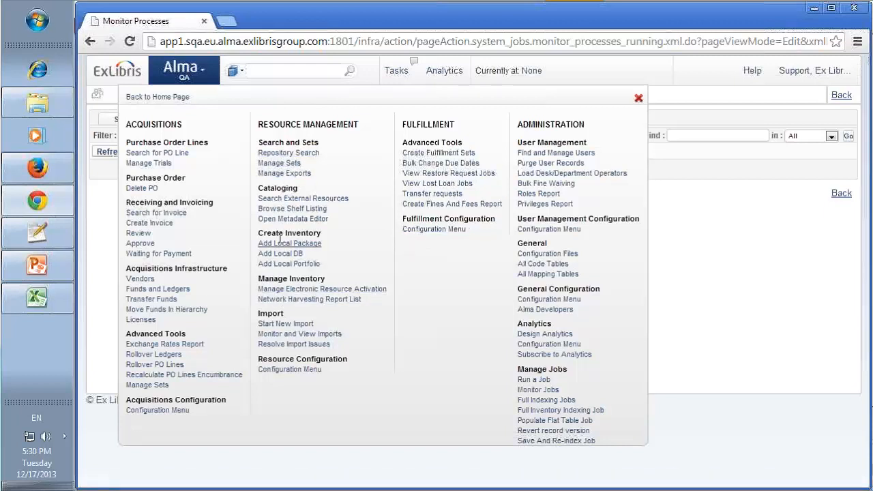
click(279, 164)
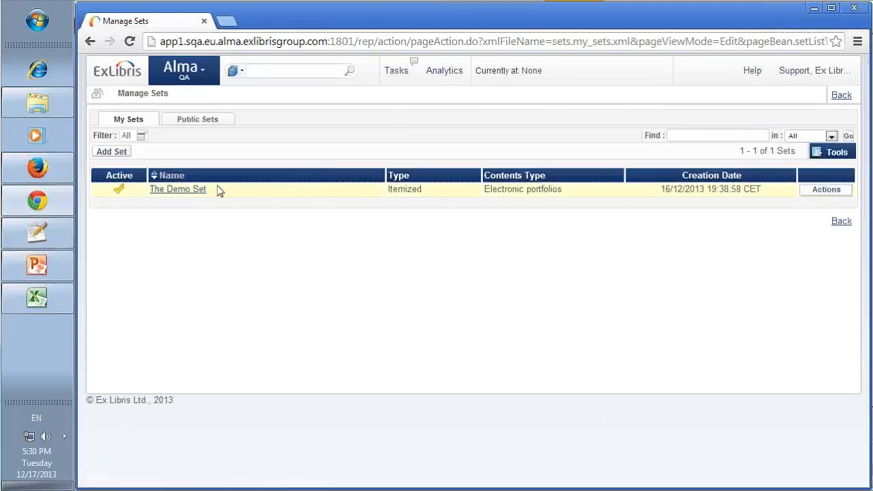
click(824, 190)
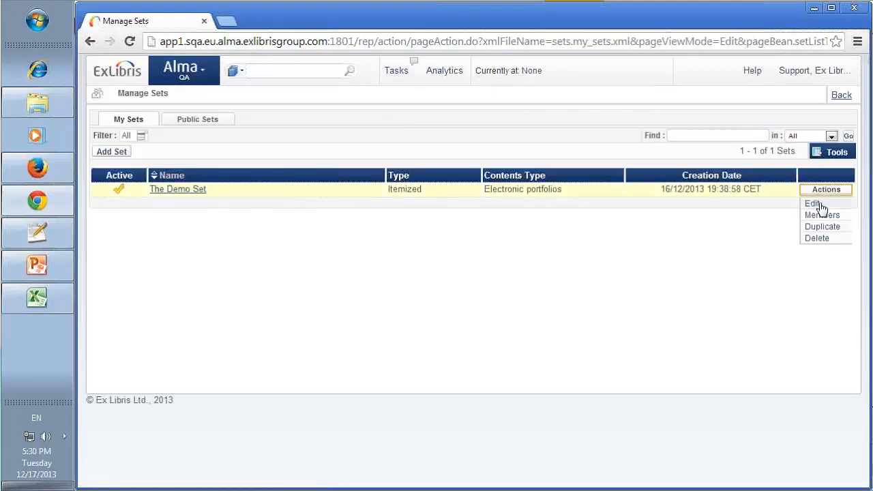
click(824, 216)
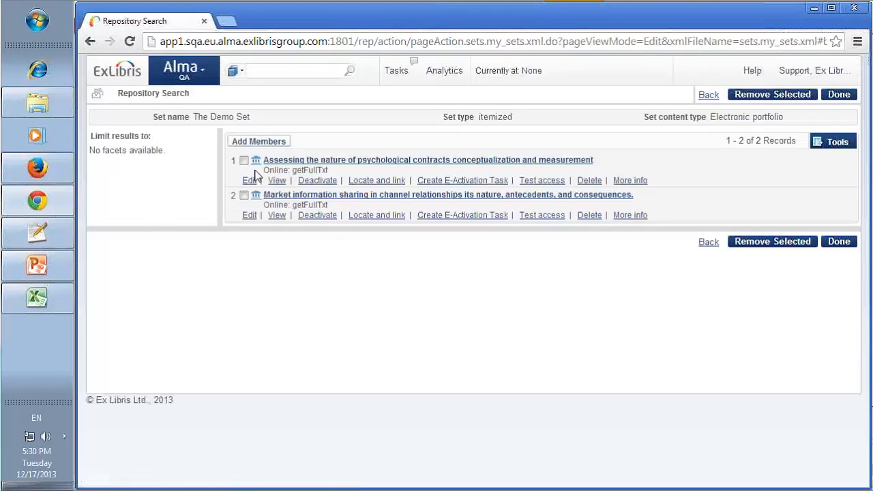
click(249, 180)
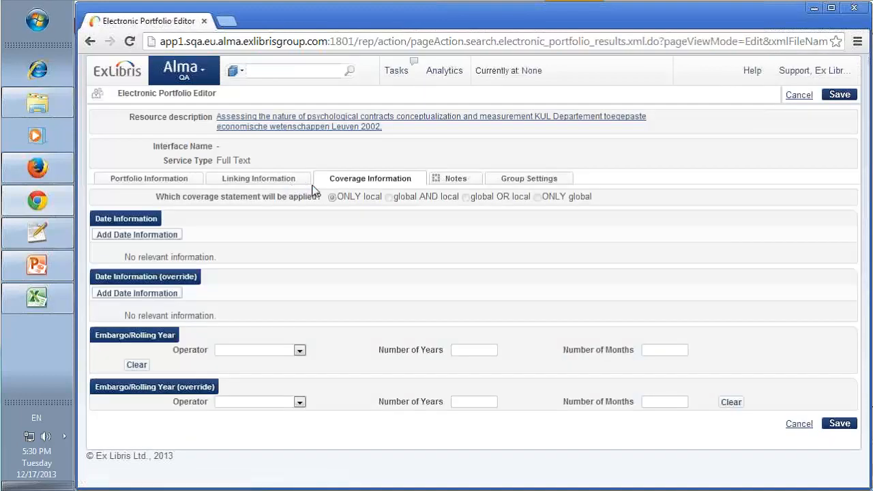
click(532, 182)
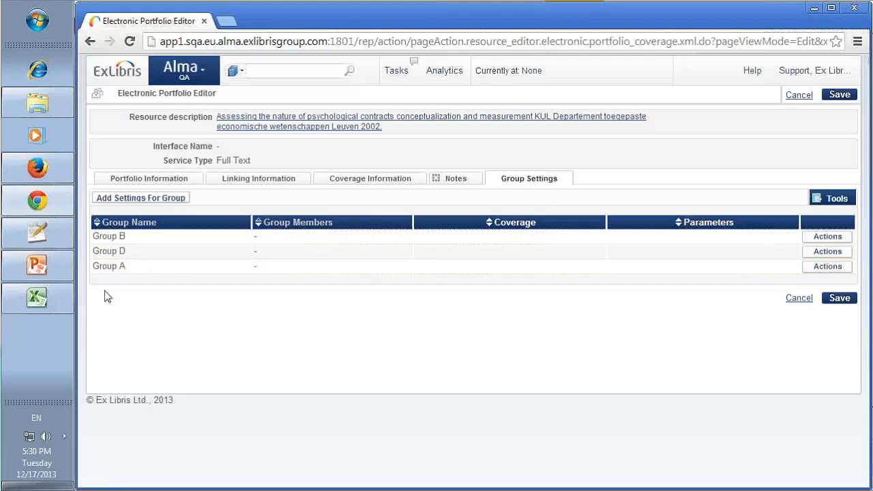
drag(94, 266, 139, 266)
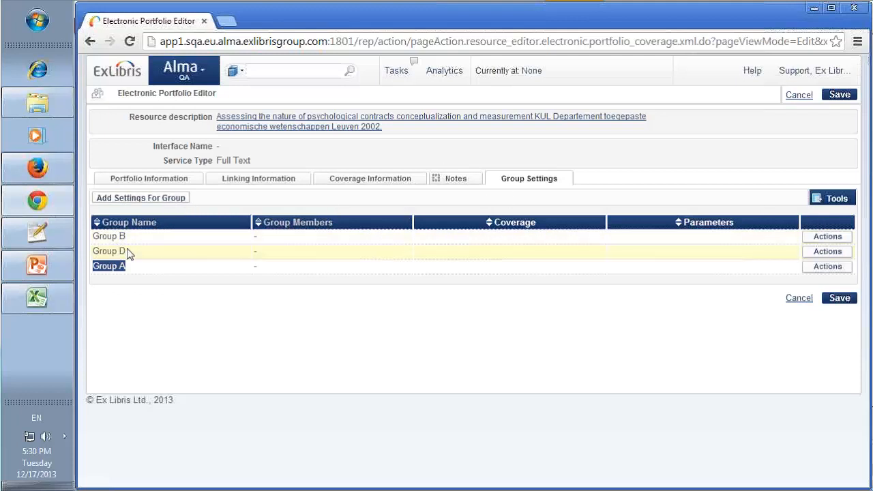
drag(94, 239, 131, 269)
click(129, 271)
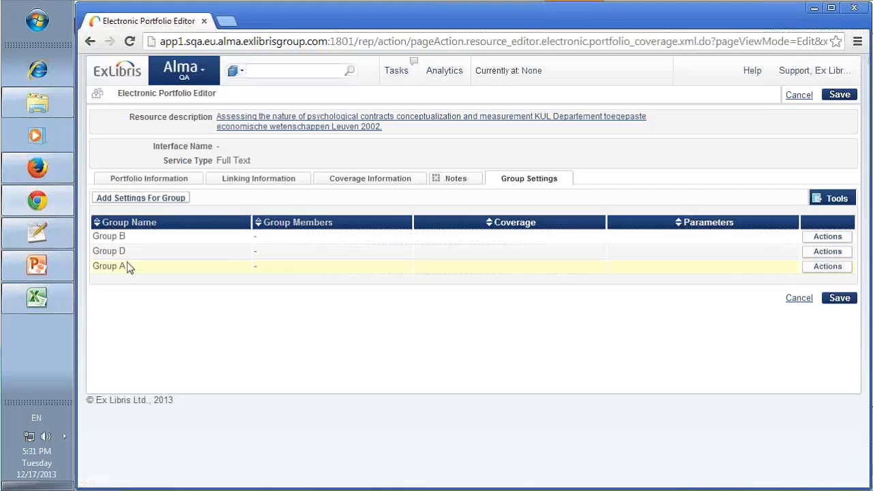
Start another "Change electronic portfolio information" job and choose The Demo Set as the set it runs on
click(207, 77)
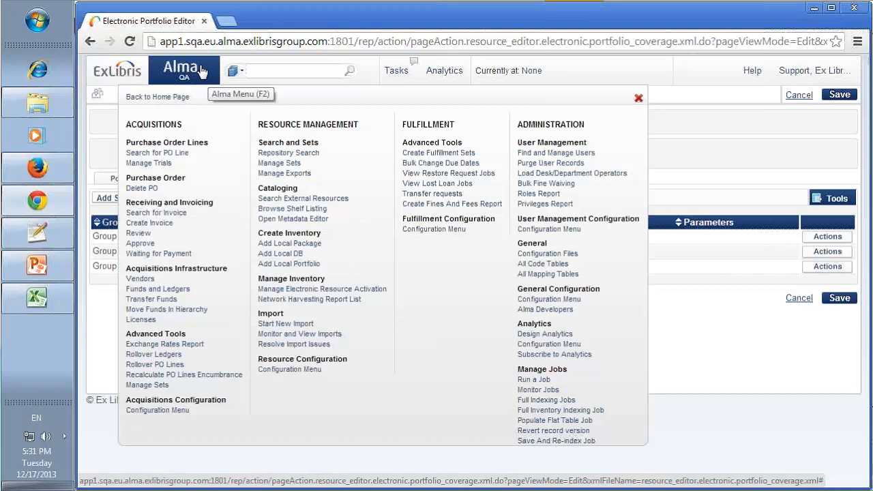
click(544, 379)
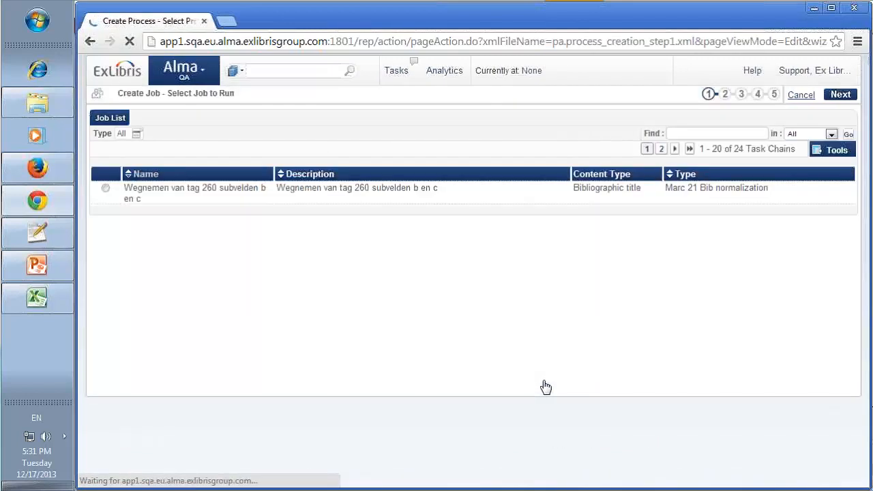
scroll(275, 306, down, 2)
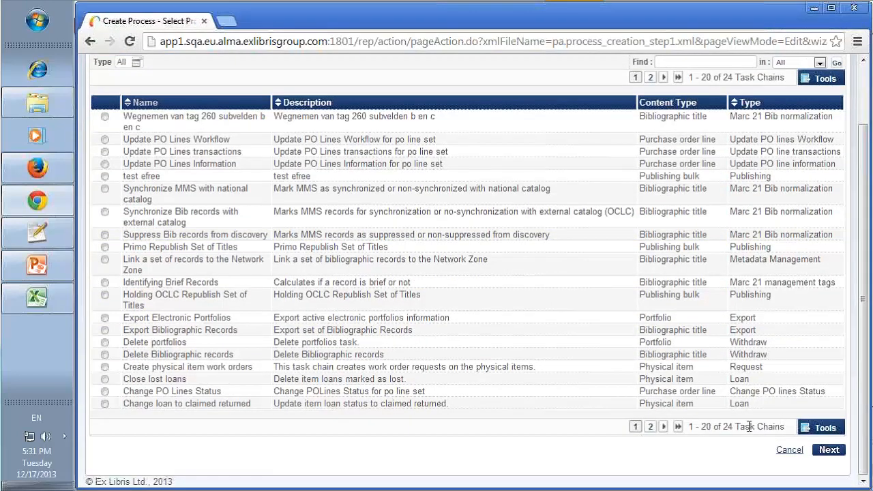
click(650, 426)
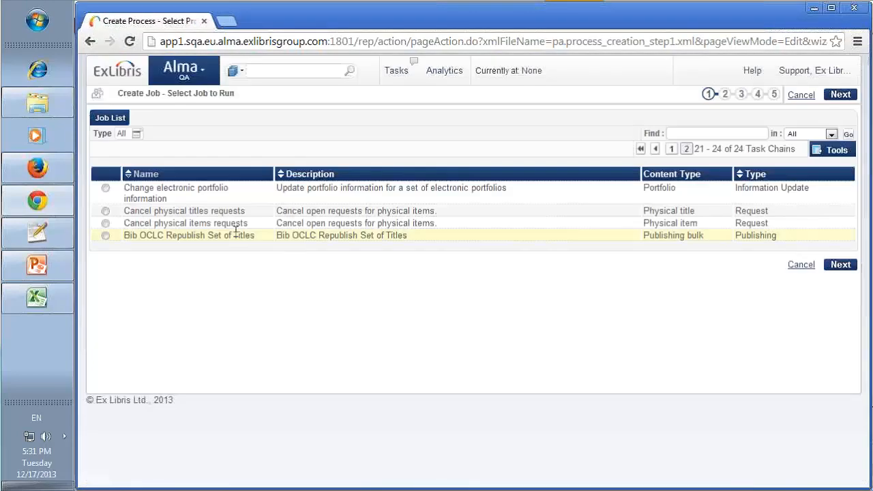
click(106, 188)
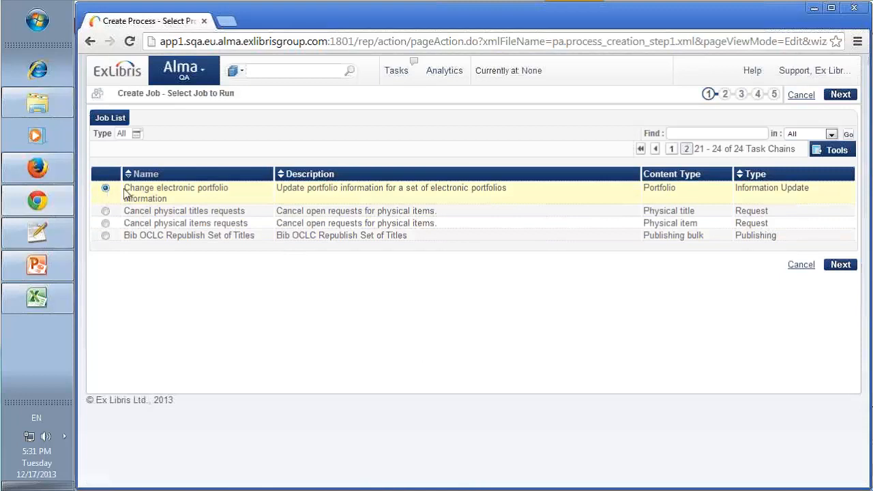
click(841, 265)
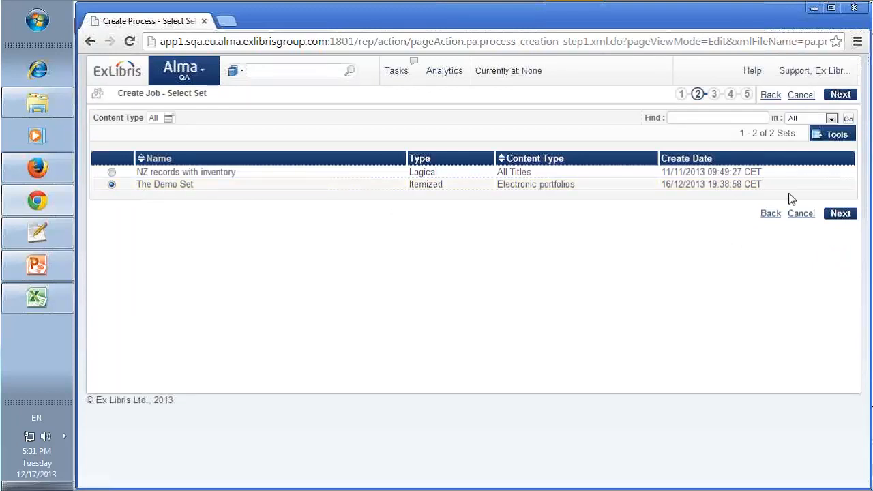
click(841, 213)
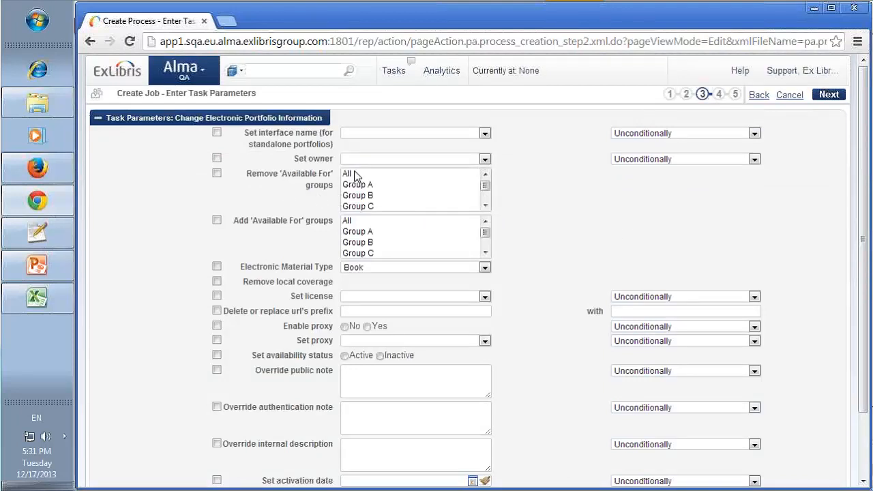
Enable removing 'Available For' groups in the task parameters, choose Group D, and accept the parameters
click(217, 174)
scroll(486, 187, down, 1)
click(361, 206)
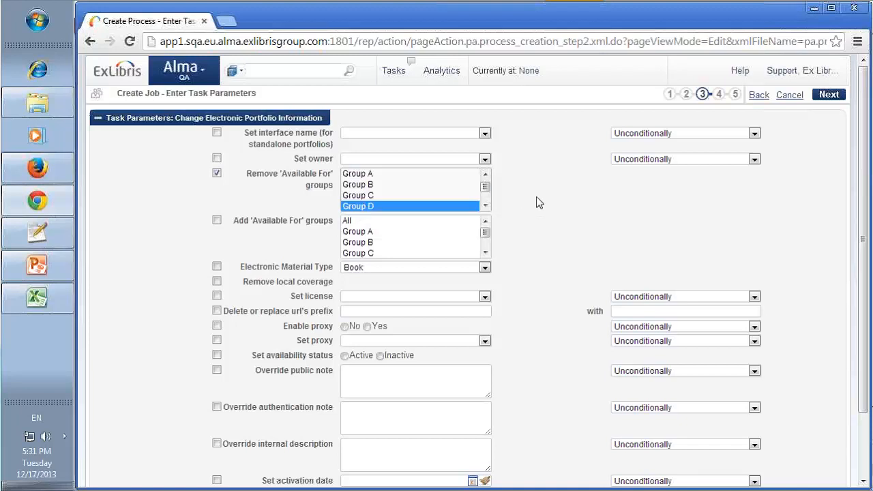
scroll(536, 198, down, 1)
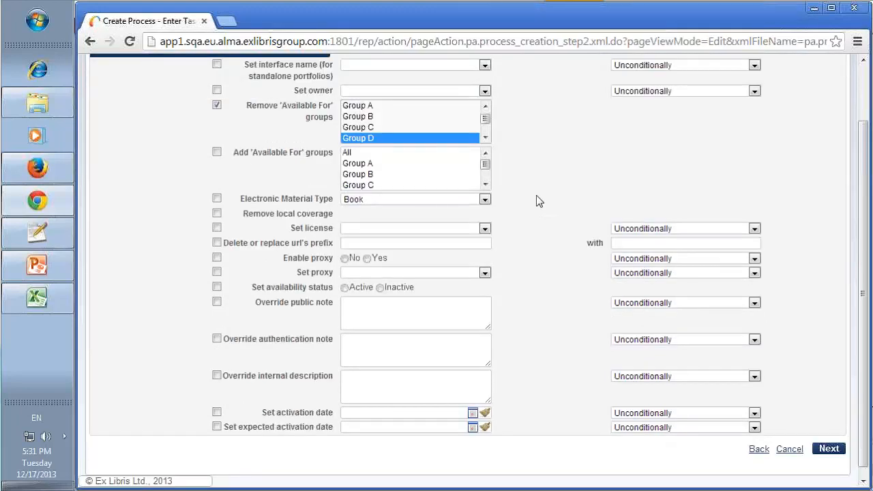
scroll(560, 184, up, 1)
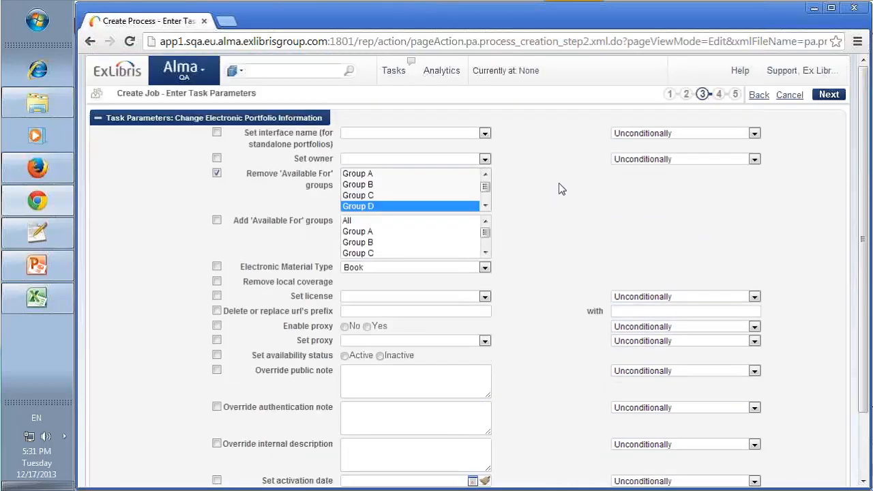
scroll(558, 182, down, 1)
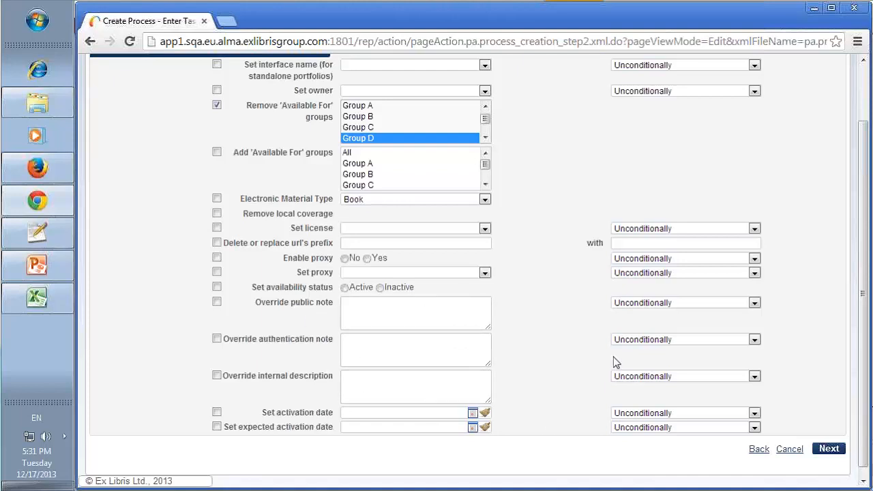
scroll(562, 323, up, 2)
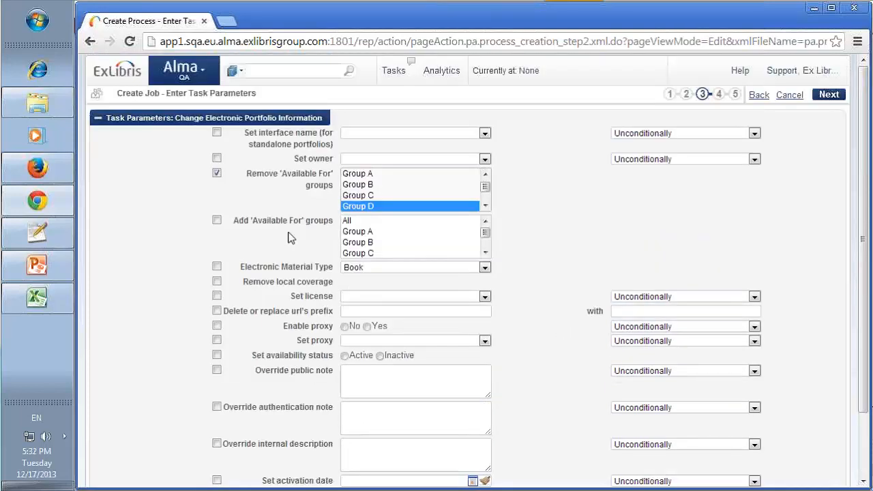
scroll(303, 316, down, 2)
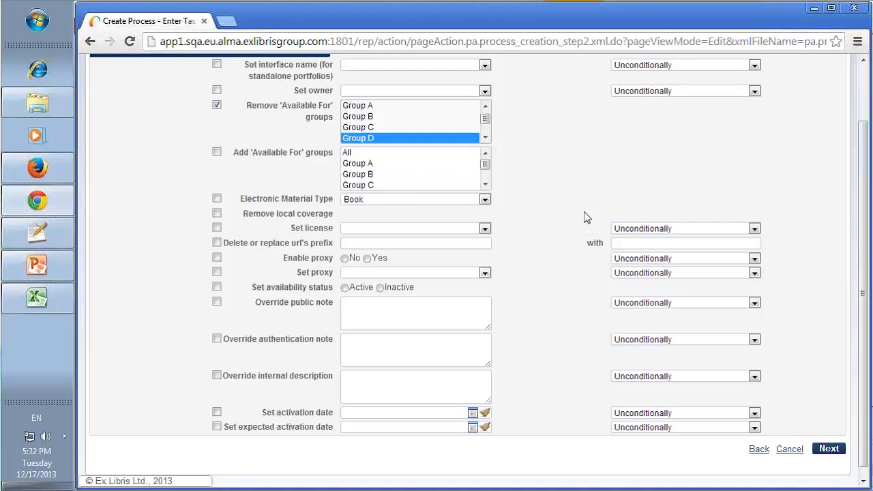
click(828, 451)
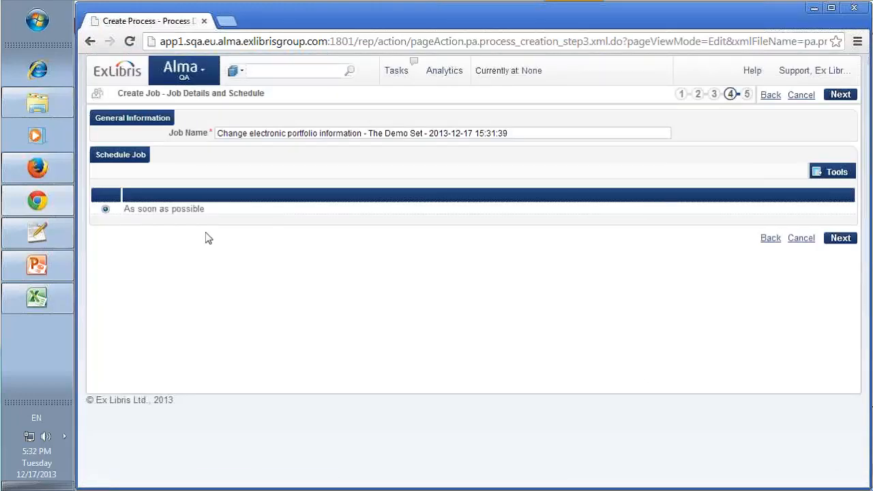
Submit the group removal job with the "As soon as possible" schedule and check the running and completed jobs
click(839, 240)
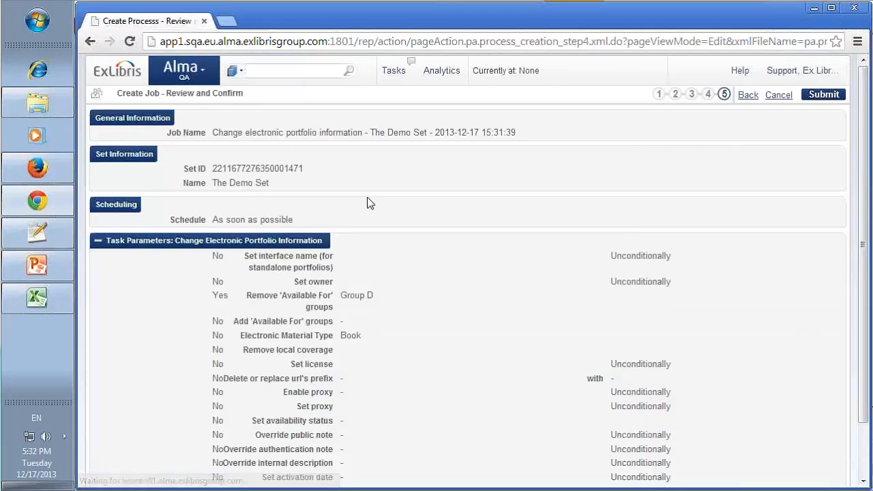
scroll(396, 214, down, 2)
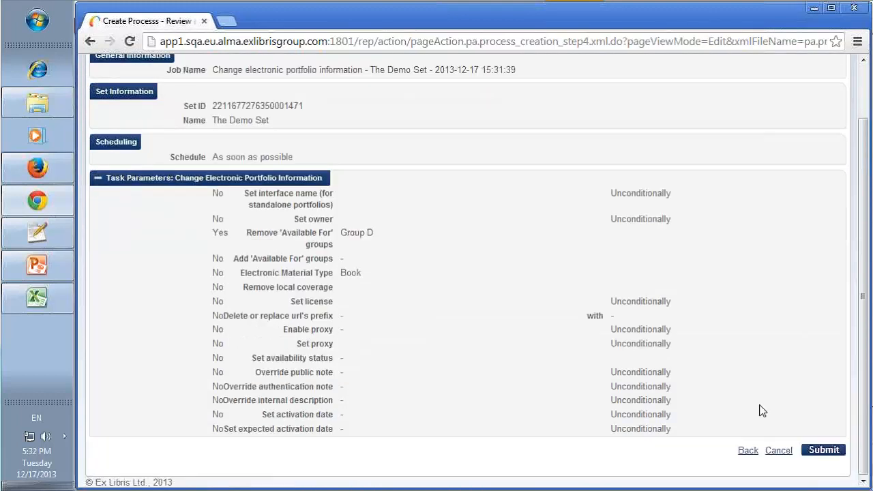
click(823, 451)
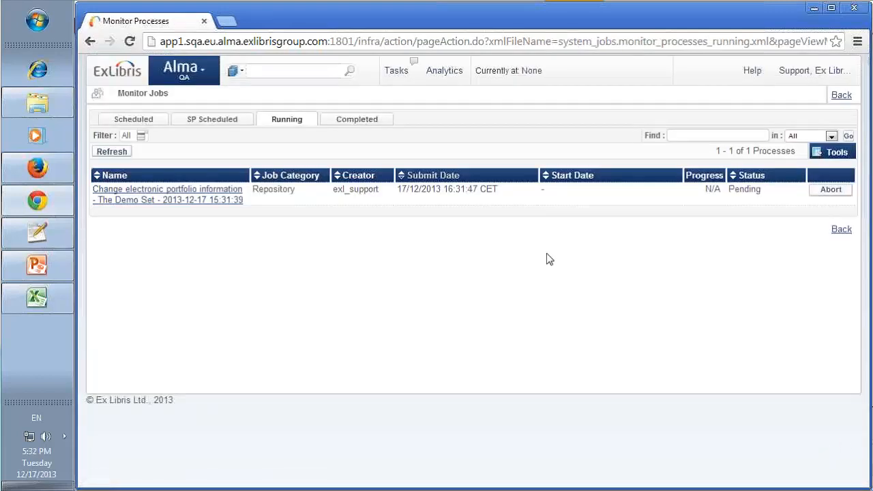
click(105, 156)
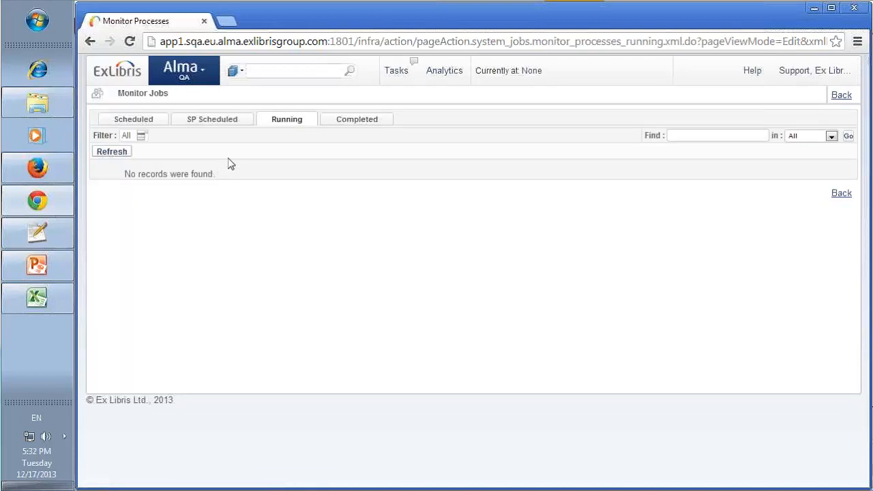
click(354, 121)
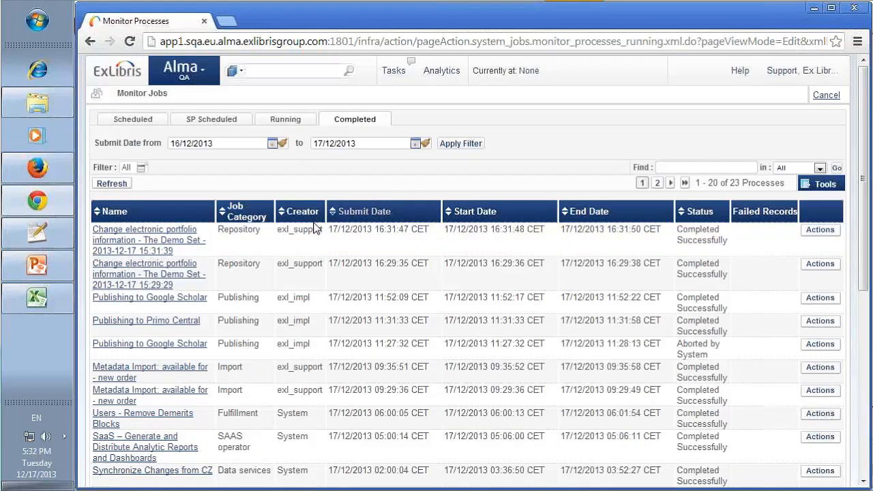
Open the members of The Demo Set and review the first portfolio's group settings after the removal job
click(212, 70)
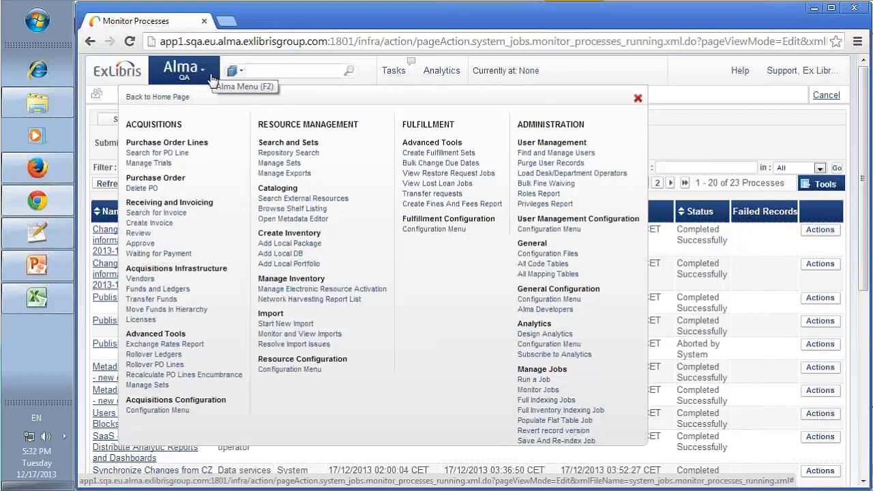
click(279, 163)
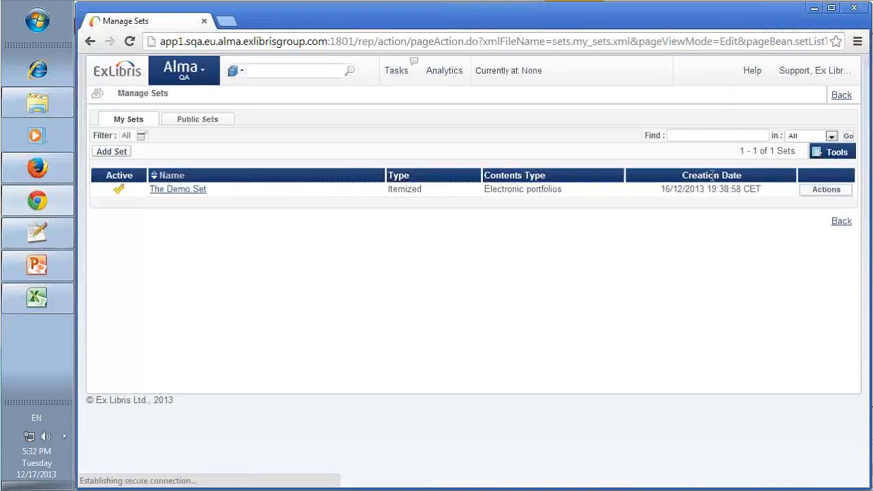
click(827, 190)
click(823, 215)
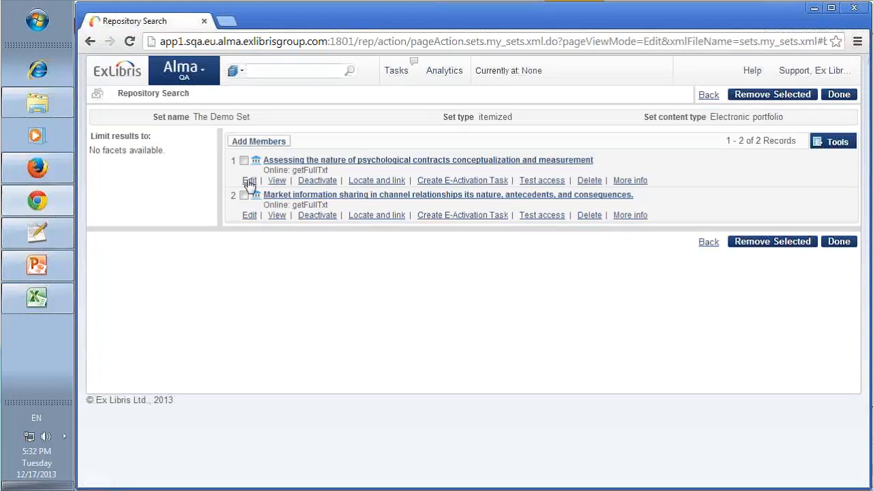
click(250, 181)
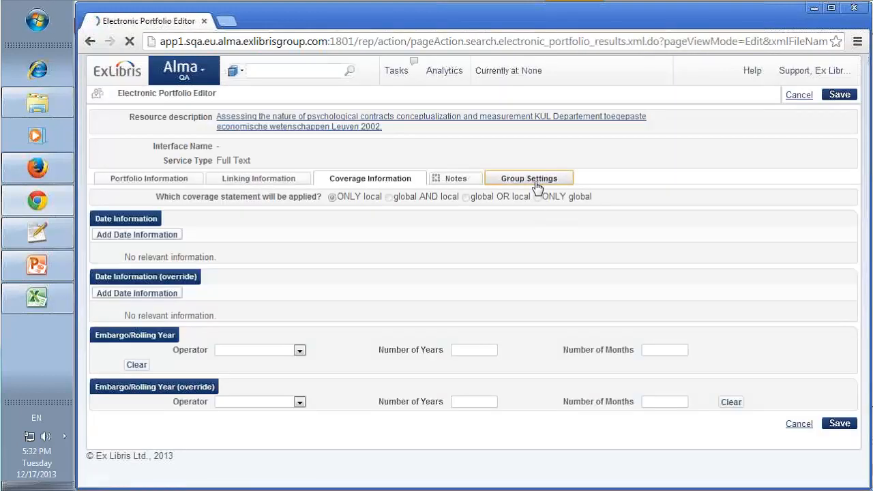
click(537, 185)
mouse_move(28, 260)
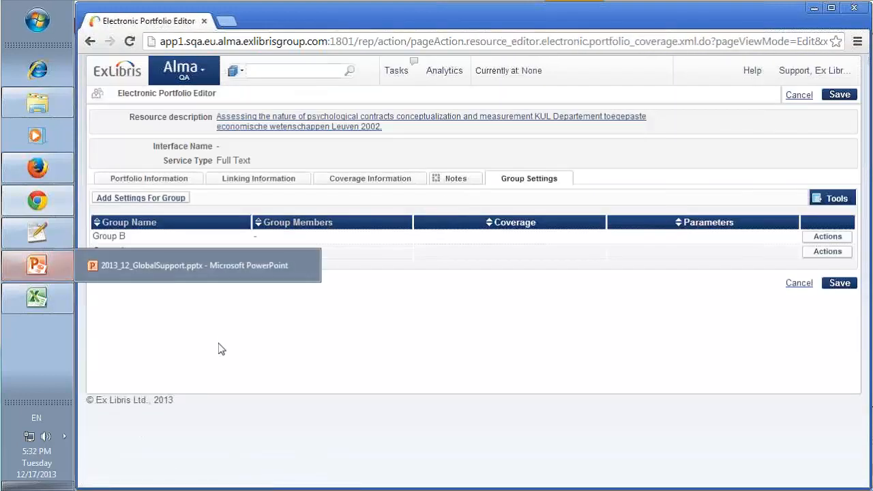